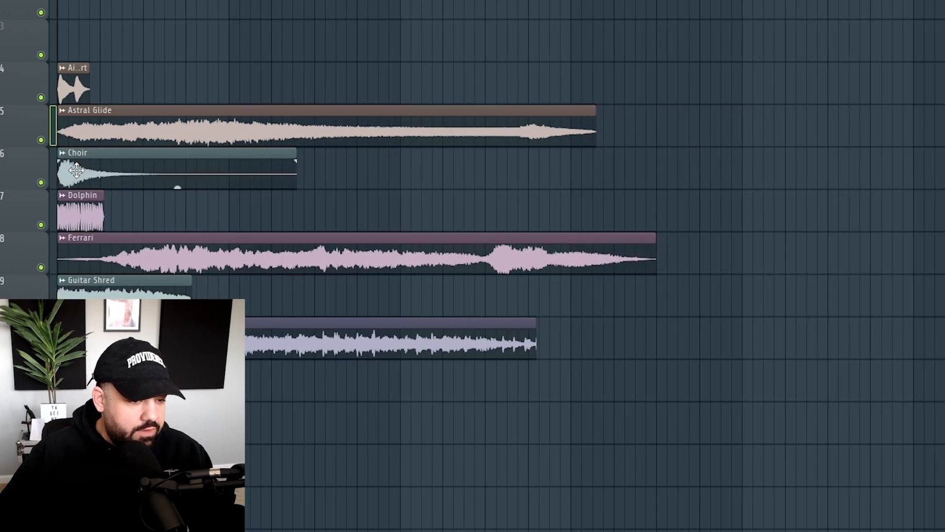
# - Solo the Airport track, open the clip's sample settings and shorten its length to the first swell
pyautogui.rightClick(41, 98)
pyautogui.scroll(2, 38, 106)
pyautogui.scroll(2, 40, 106)
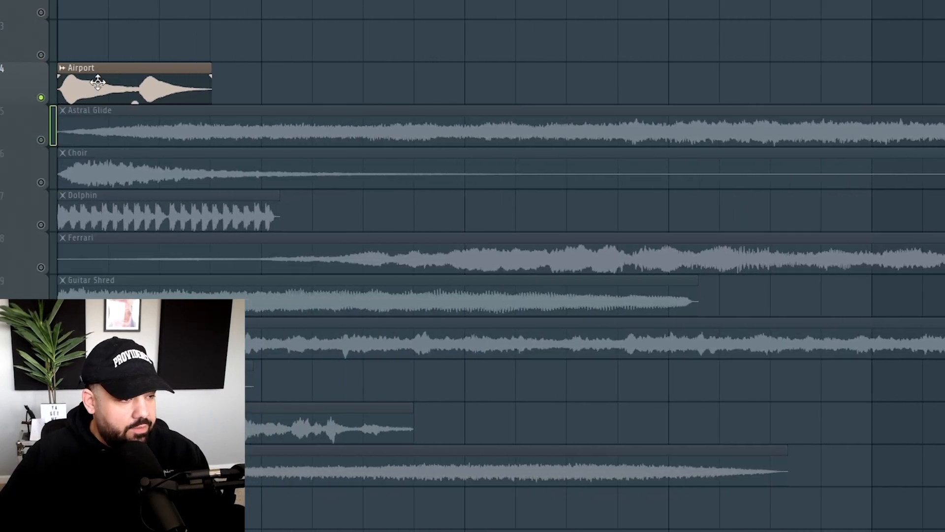
pyautogui.doubleClick(97, 80)
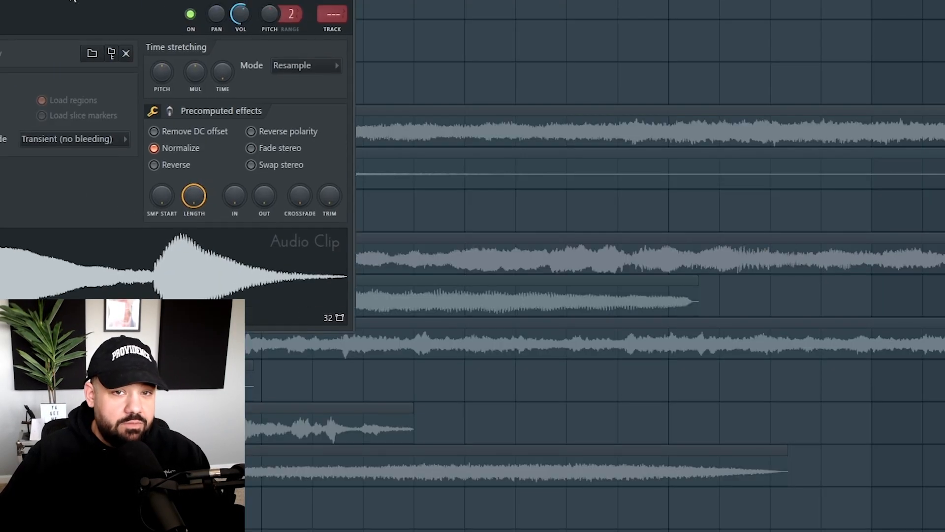
pyautogui.moveTo(139, 4); pyautogui.dragTo(674, 134)
pyautogui.moveTo(584, 125); pyautogui.dragTo(624, 119)
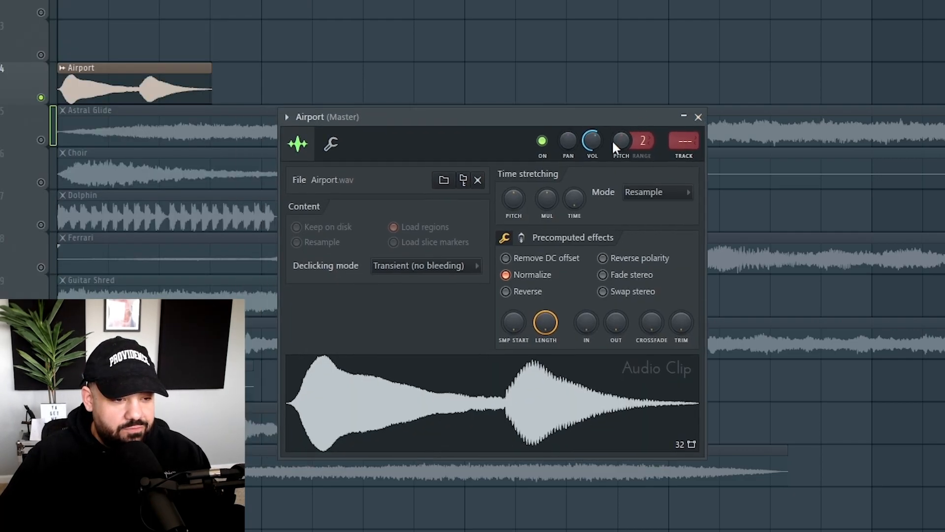
pyautogui.moveTo(531, 339); pyautogui.dragTo(538, 319)
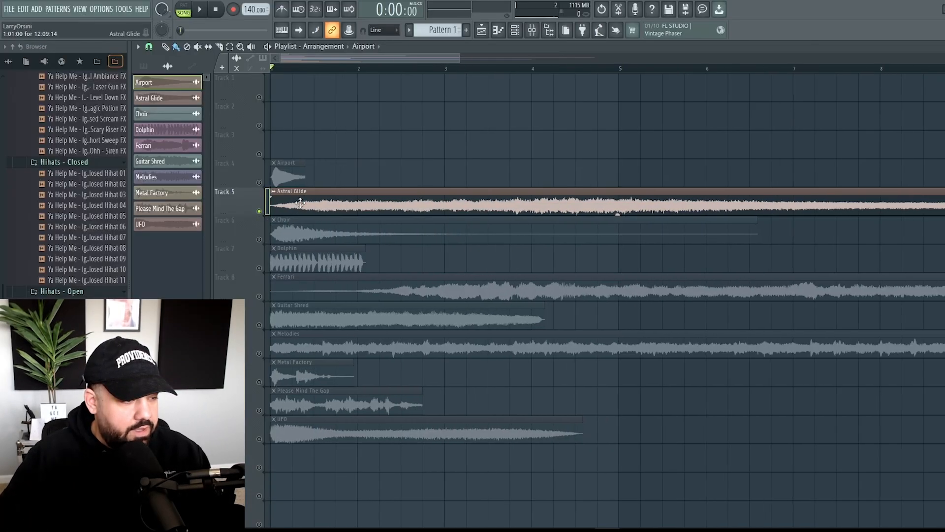
# - Inspect the sample settings of the Astral Glide, Choir and Dolphin clips one after another, soloing the Choir and Dolphin tracks
pyautogui.doubleClick(300, 203)
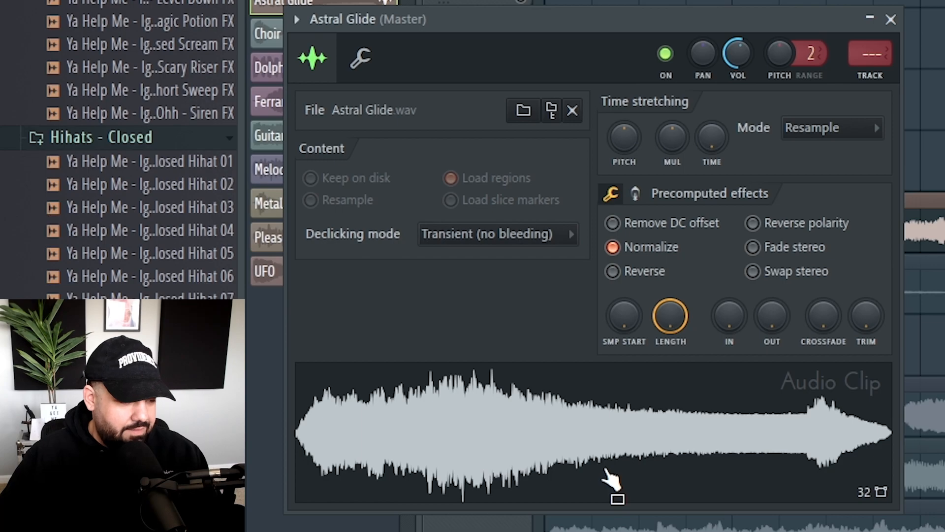
pyautogui.click(892, 19)
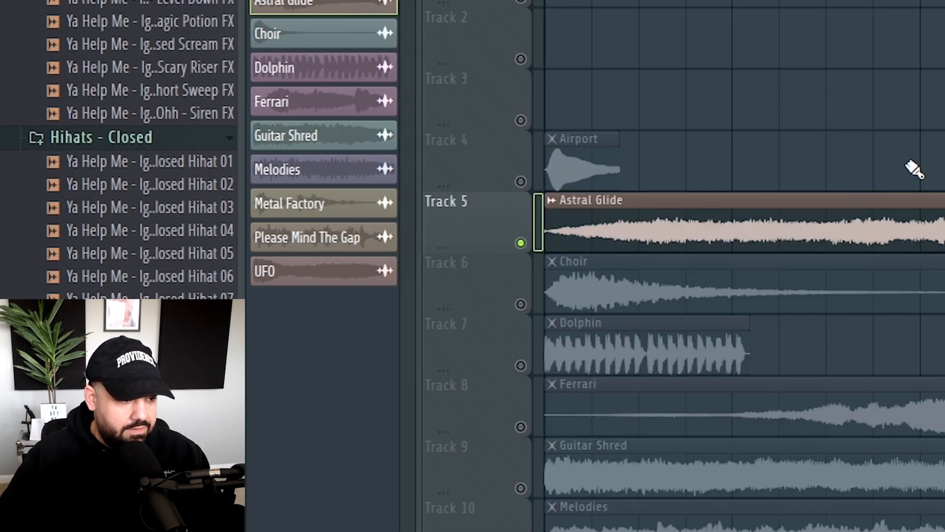
pyautogui.rightClick(521, 304)
pyautogui.doubleClick(616, 293)
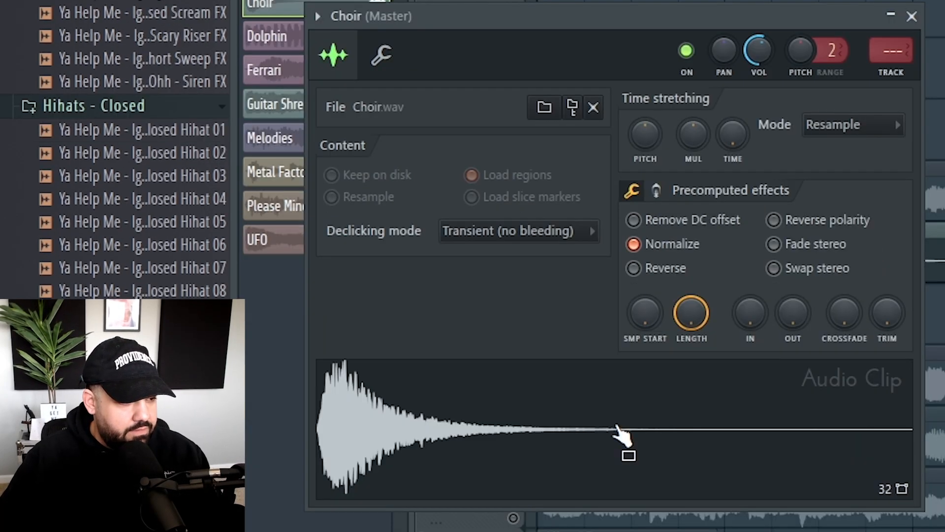
pyautogui.click(912, 16)
pyautogui.rightClick(445, 292)
pyautogui.doubleClick(561, 313)
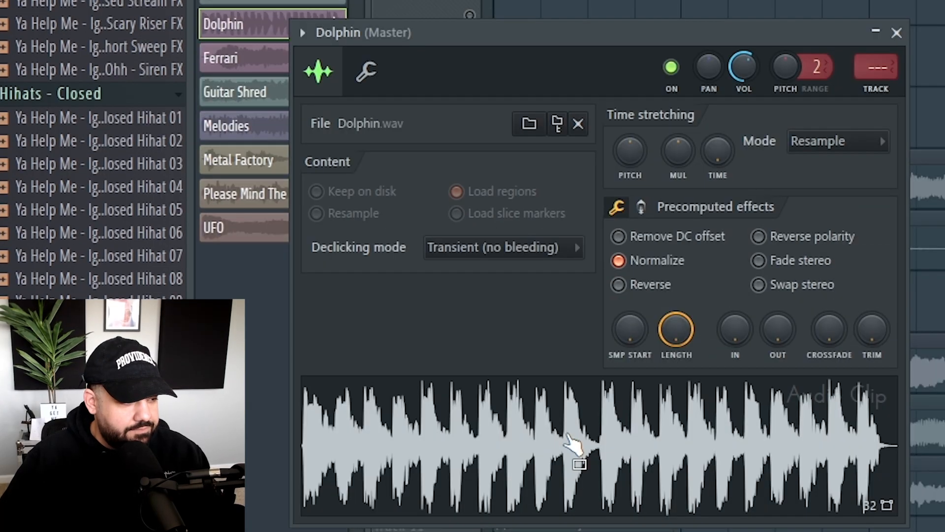
pyautogui.click(896, 33)
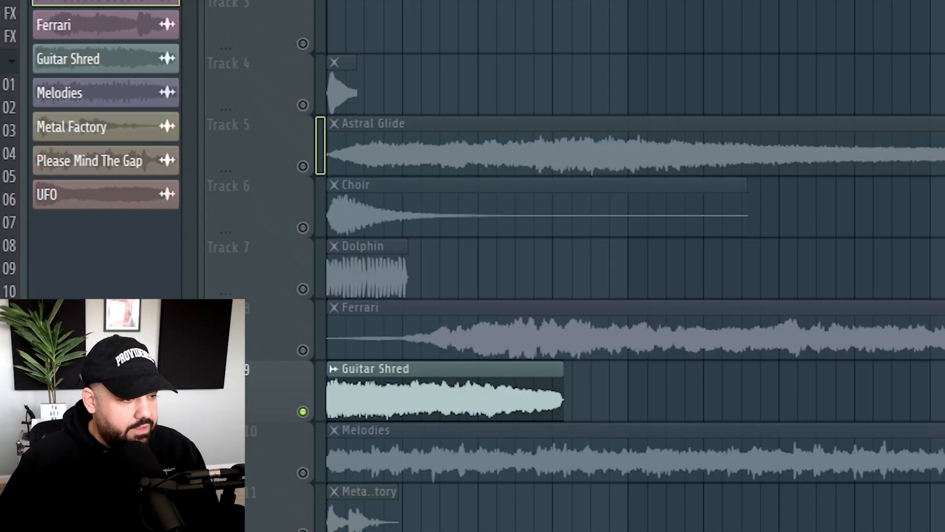
# - Audition the Guitar Shred clip and the Metal Factory clip on track 11, each in solo
pyautogui.press('space')
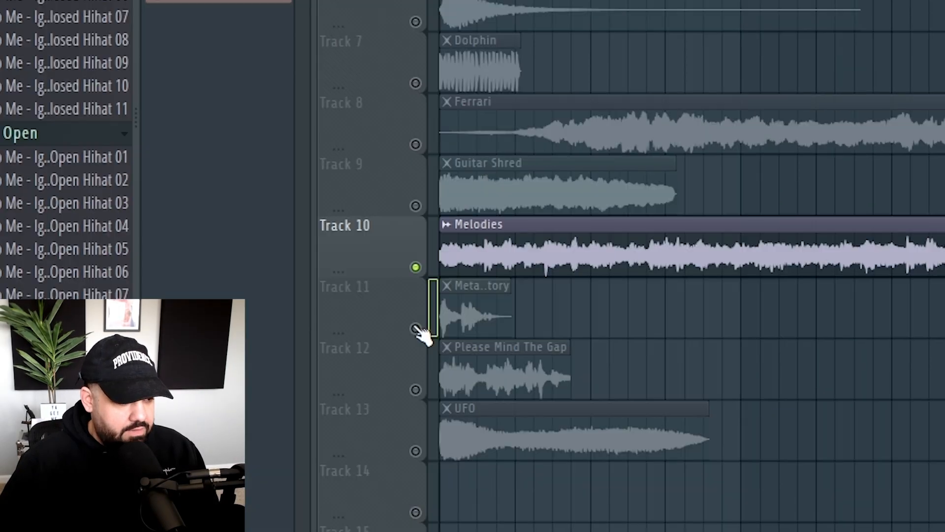
pyautogui.click(292, 435)
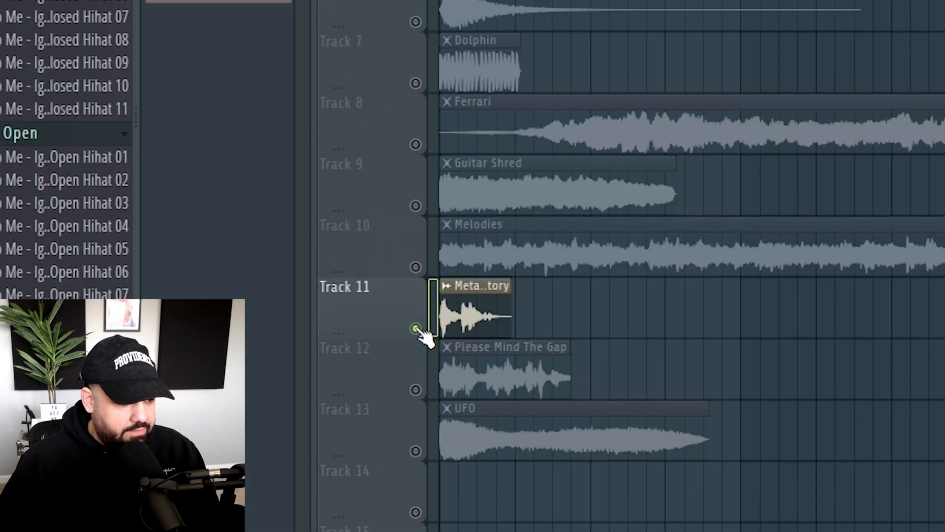
pyautogui.scroll(3, 367, 386)
pyautogui.press('space')
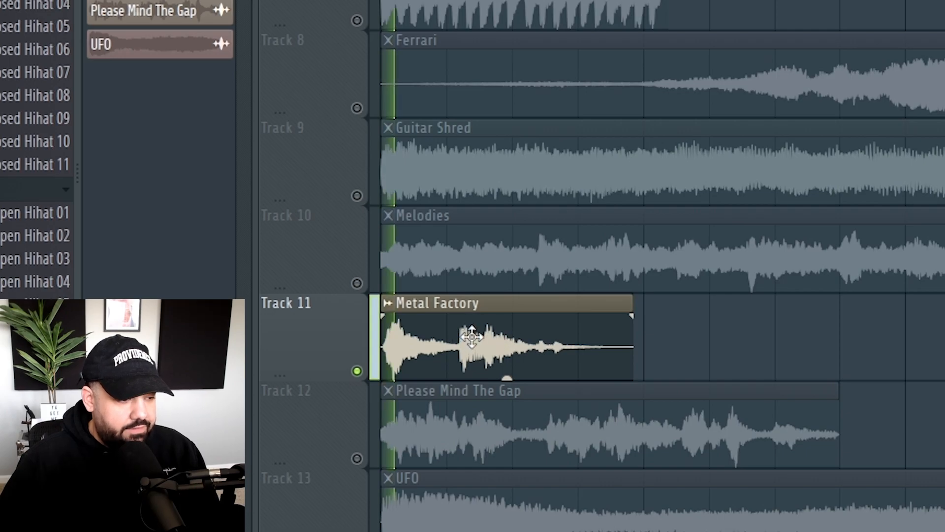
pyautogui.press('space')
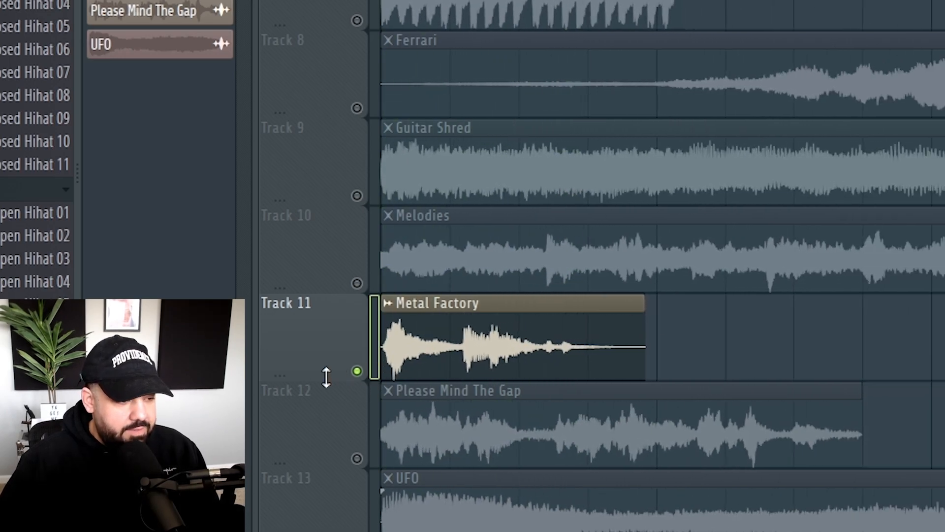
# - Solo track 12 and audition the Please Mind The Gap clip
pyautogui.click(344, 453)
pyautogui.press('space')
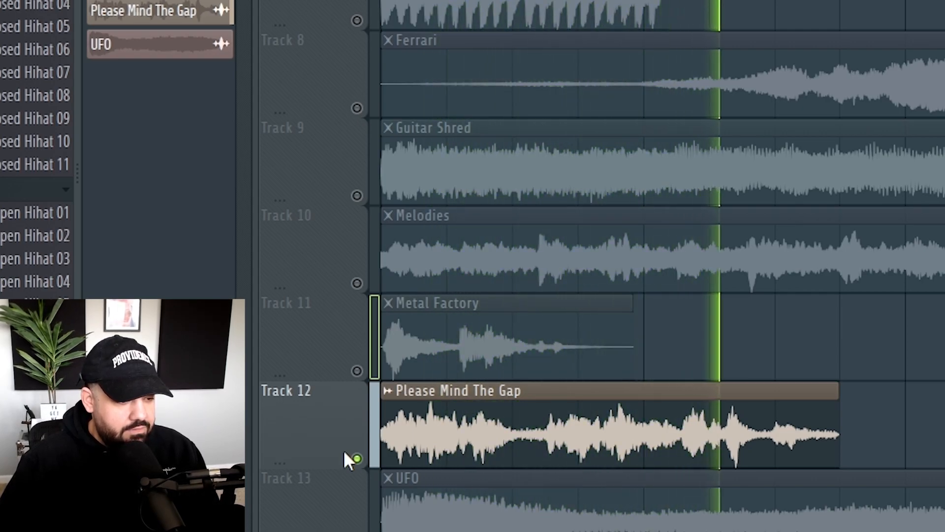
pyautogui.press('space')
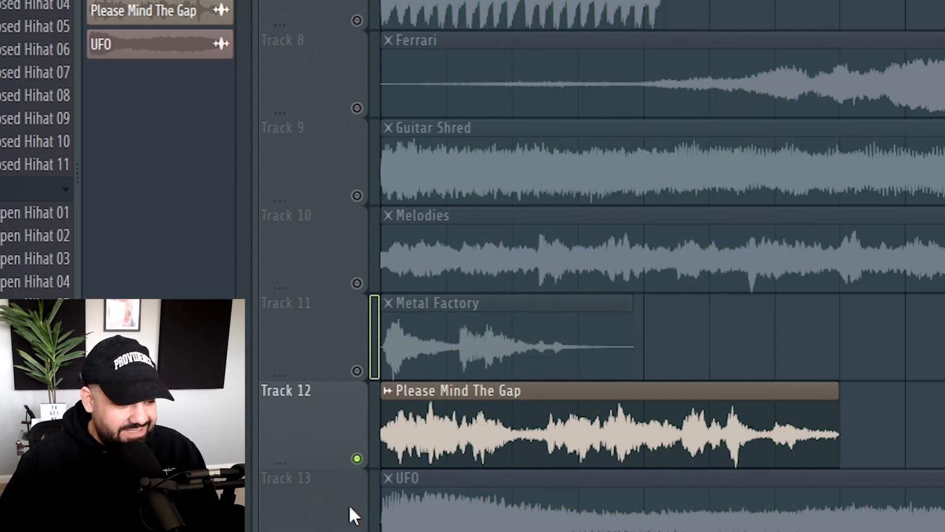
pyautogui.press('space')
pyautogui.press('space')
pyautogui.press('space')
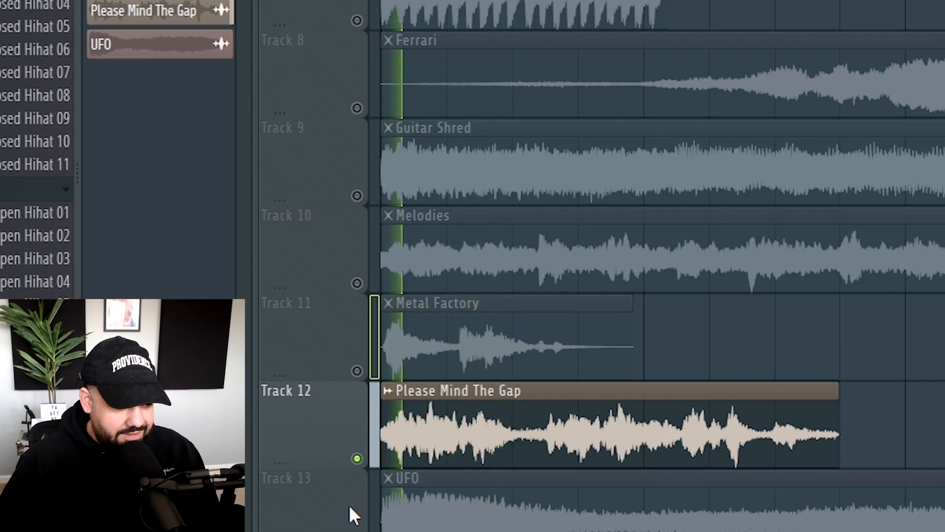
pyautogui.press('space')
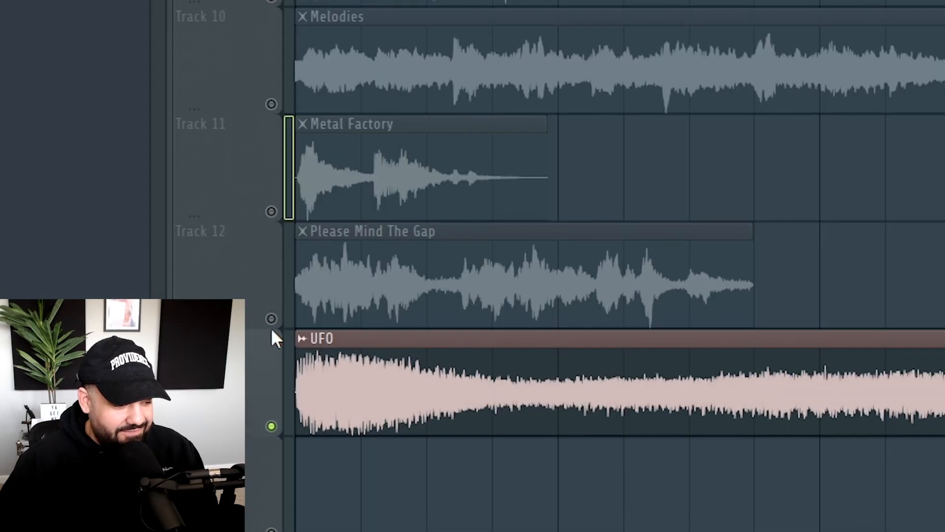
# - Bend the UFO clip's fade-in curve on track 13 to rise more gradually at first, and audition the fade
pyautogui.press('space')
pyautogui.scroll(-4, 345, 307)
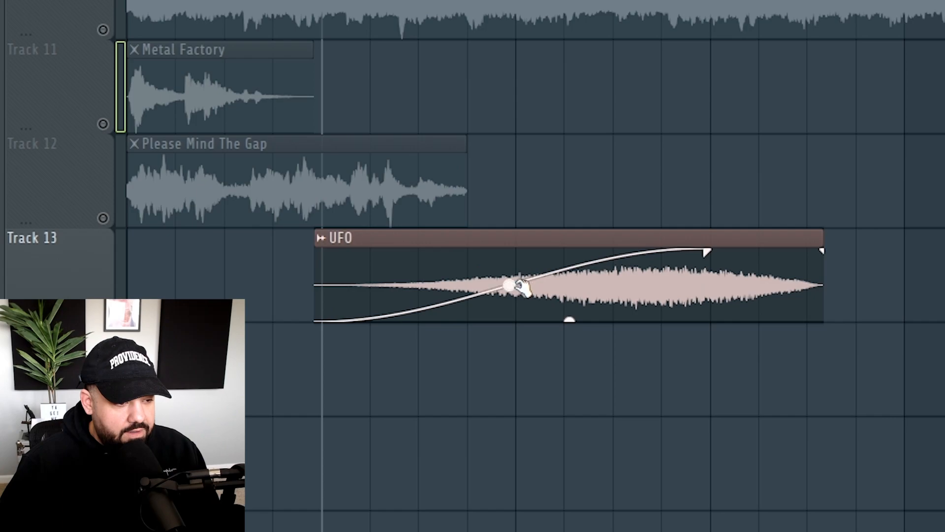
pyautogui.moveTo(517, 286); pyautogui.dragTo(509, 308)
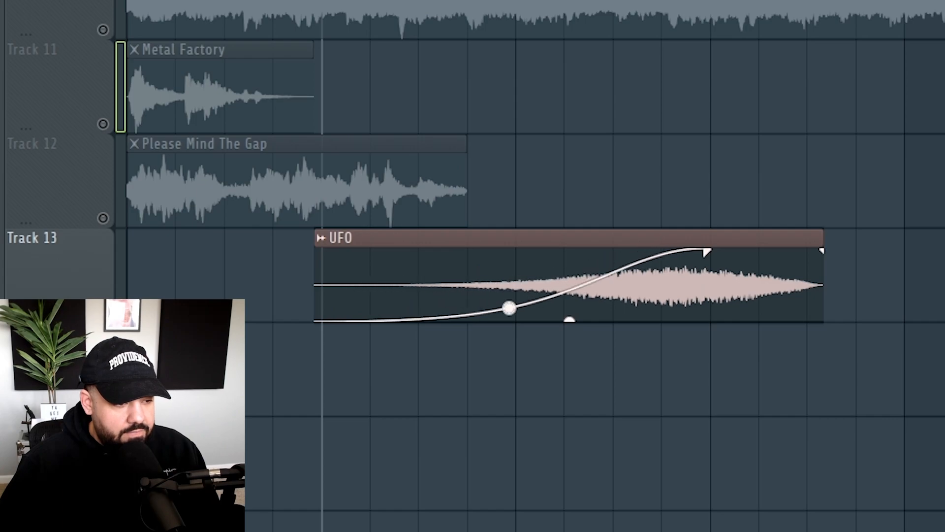
pyautogui.press('space')
pyautogui.moveTo(571, 318)
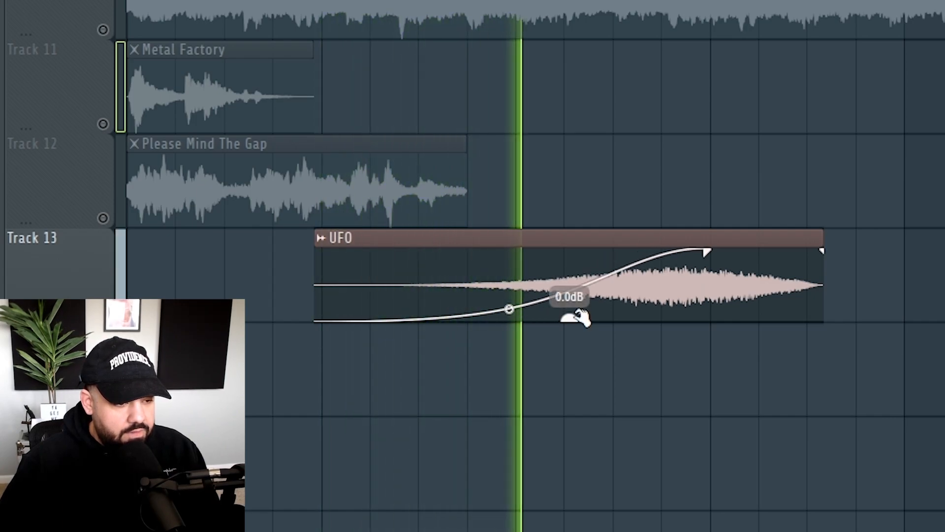
pyautogui.press('space')
pyautogui.scroll(-5, 658, 329)
pyautogui.scroll(3, 709, 304)
pyautogui.scroll(-3, 699, 302)
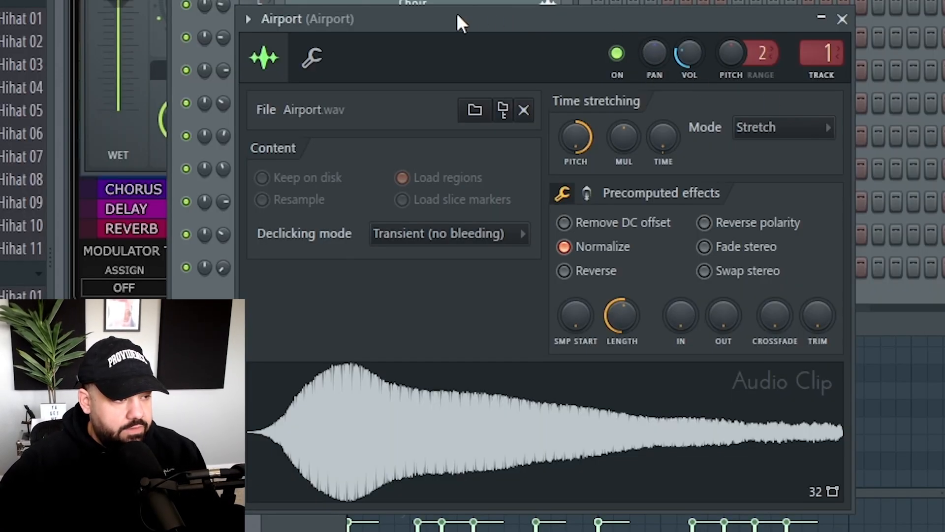
# - Review the Airport channel's sample and time-stretching settings, and play back its piano roll notes
pyautogui.moveTo(457, 14); pyautogui.dragTo(490, 19)
pyautogui.moveTo(655, 319)
pyautogui.mouseDown()
pyautogui.moveTo(655, 310)
pyautogui.moveTo(654, 318)
pyautogui.mouseUp()
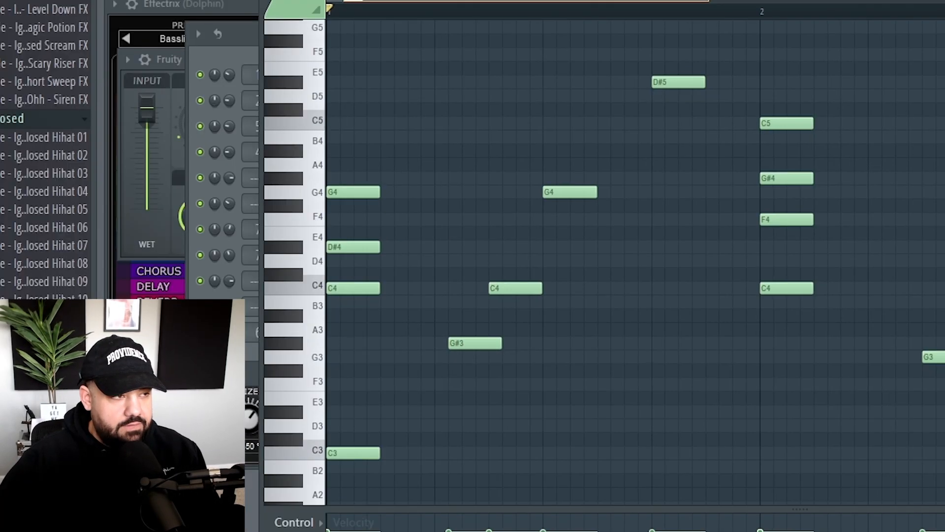
pyautogui.press('space')
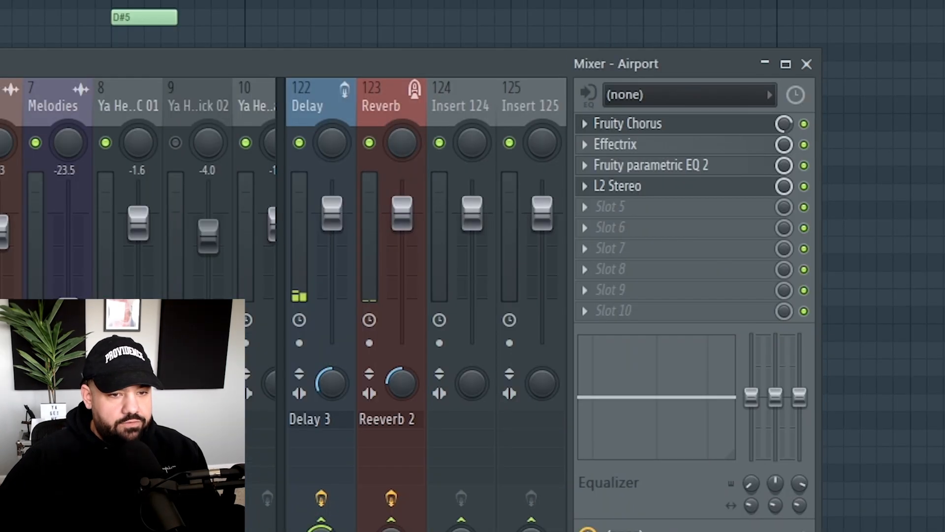
# - Open Effectrix on the Airport mixer insert and examine its Vinyl effect settings while playing the pattern
pyautogui.click(650, 144)
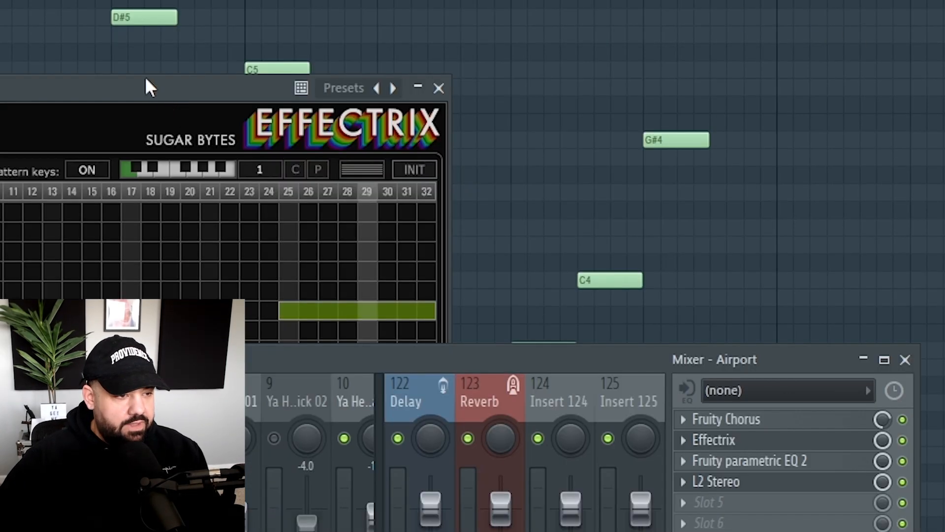
pyautogui.moveTo(145, 78); pyautogui.dragTo(174, 47)
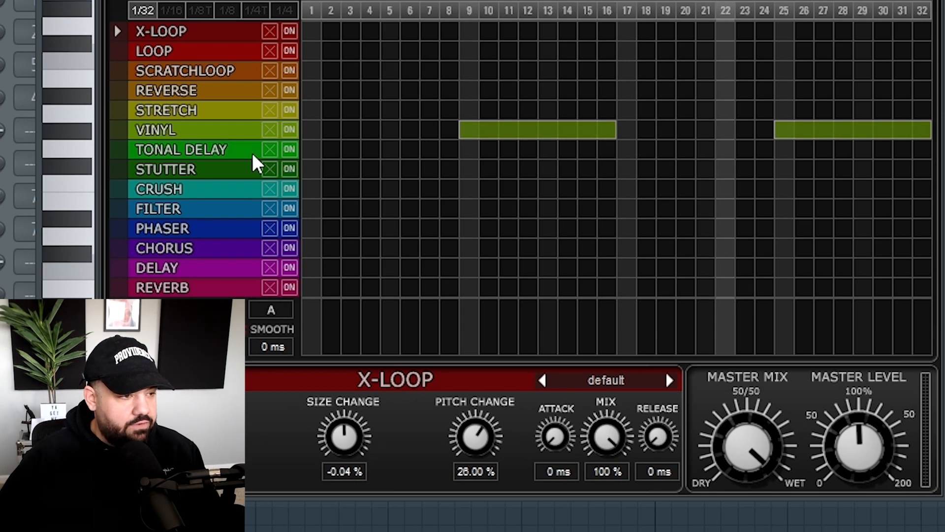
pyautogui.click(240, 133)
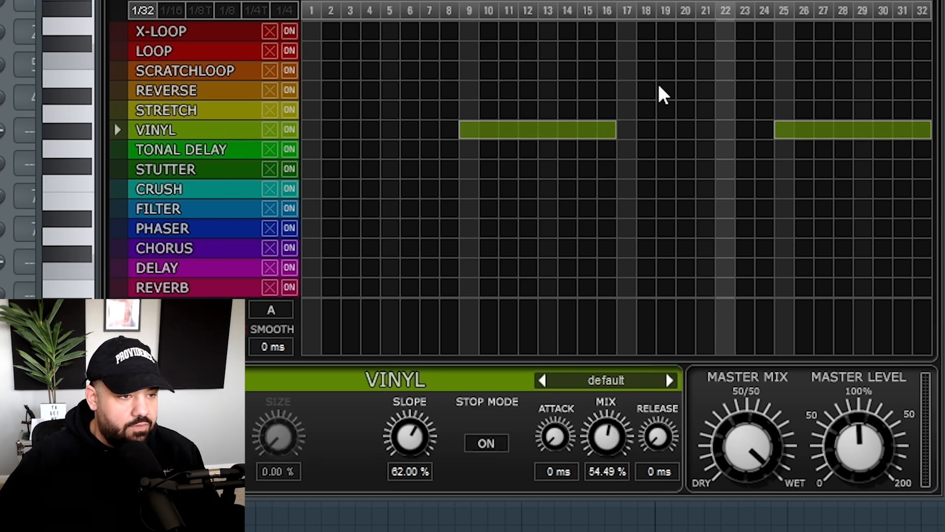
pyautogui.press('space')
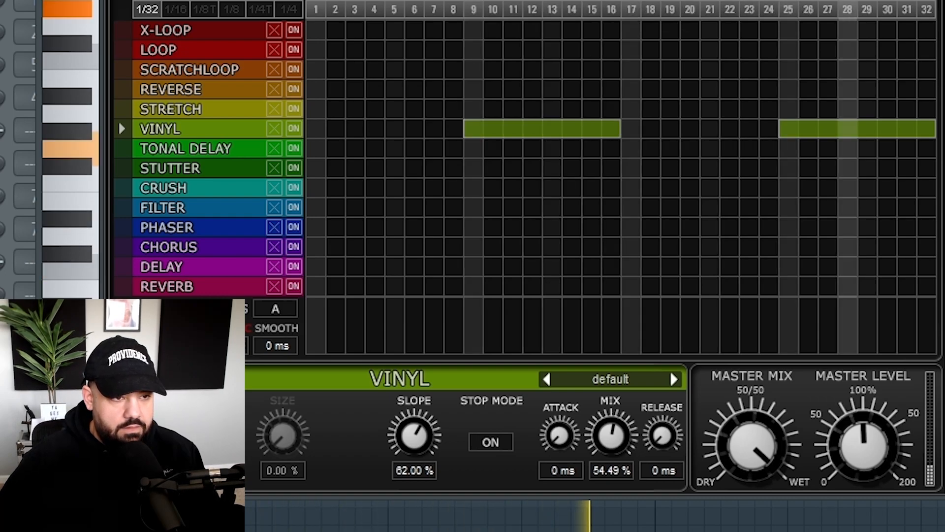
pyautogui.press('Escape')
pyautogui.press('space')
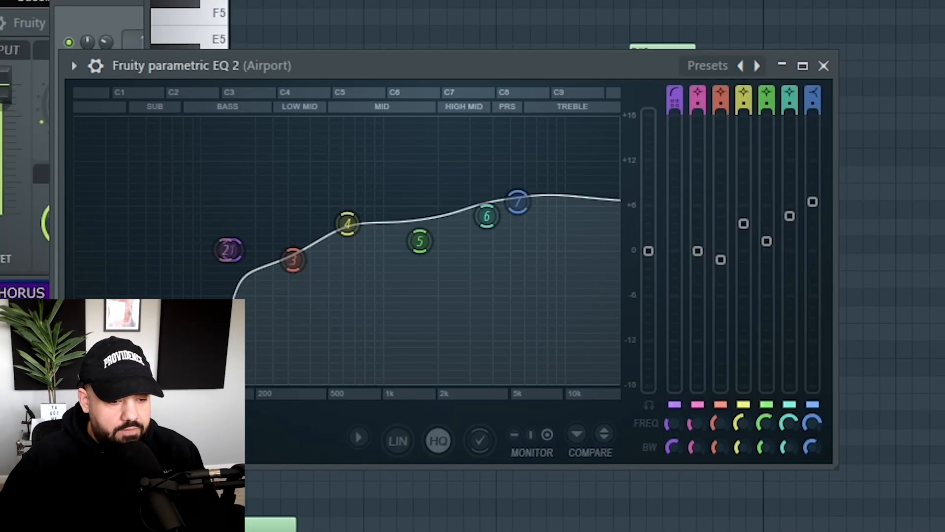
# - Examine the Airport insert's Fruity parametric EQ 2 during playback and its L2 Stereo limiter, moving their windows aside
pyautogui.moveTo(315, 66); pyautogui.dragTo(394, 76)
pyautogui.press('space')
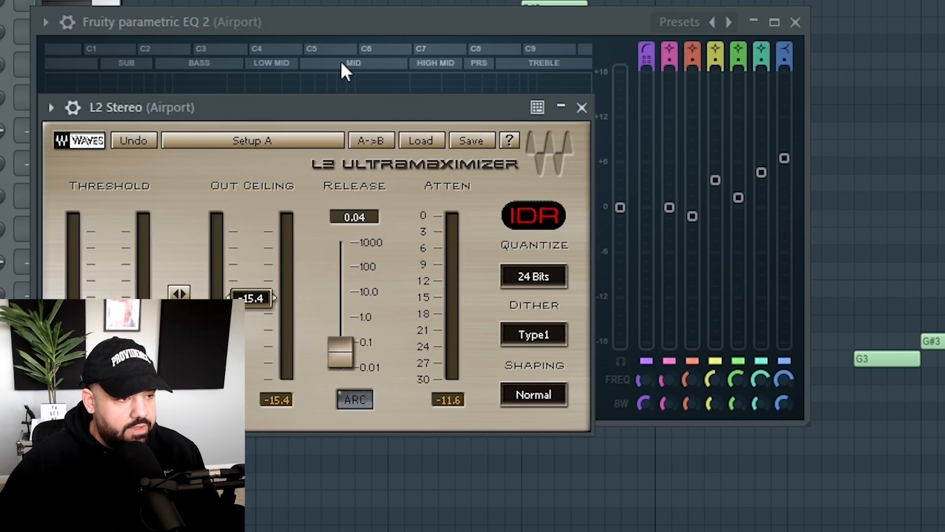
pyautogui.moveTo(330, 108); pyautogui.dragTo(897, 139)
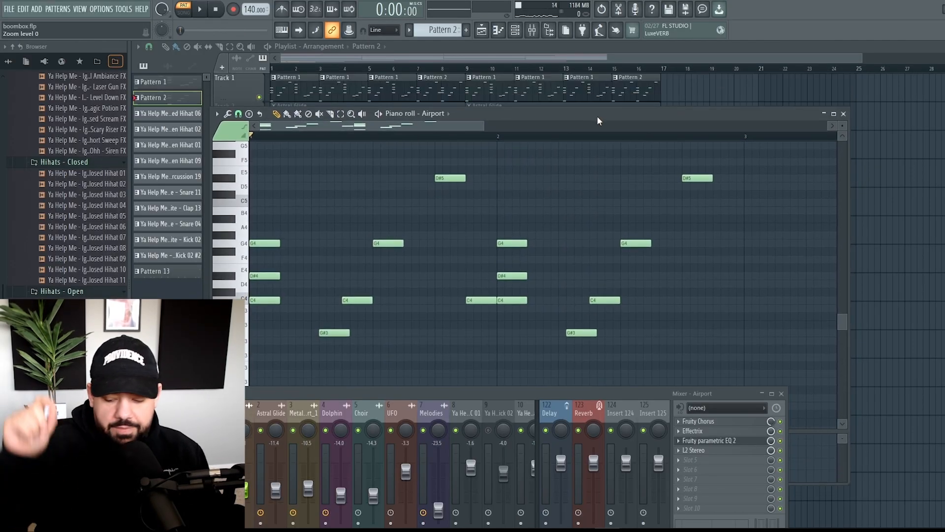
# - Reposition the Airport piano roll and the mixer, and enlarge the note area to show the whole pattern
pyautogui.moveTo(595, 119); pyautogui.dragTo(537, 107)
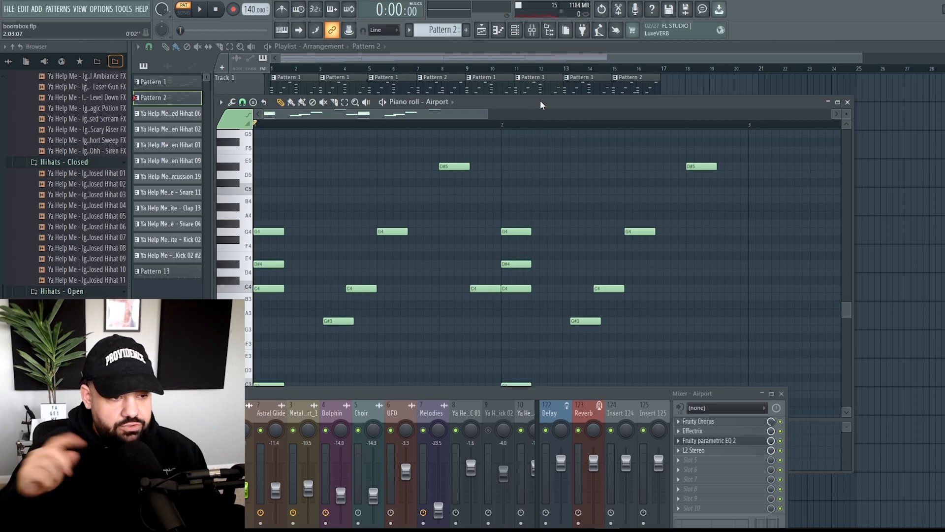
pyautogui.moveTo(541, 394); pyautogui.dragTo(545, 464)
pyautogui.moveTo(699, 420); pyautogui.dragTo(698, 437)
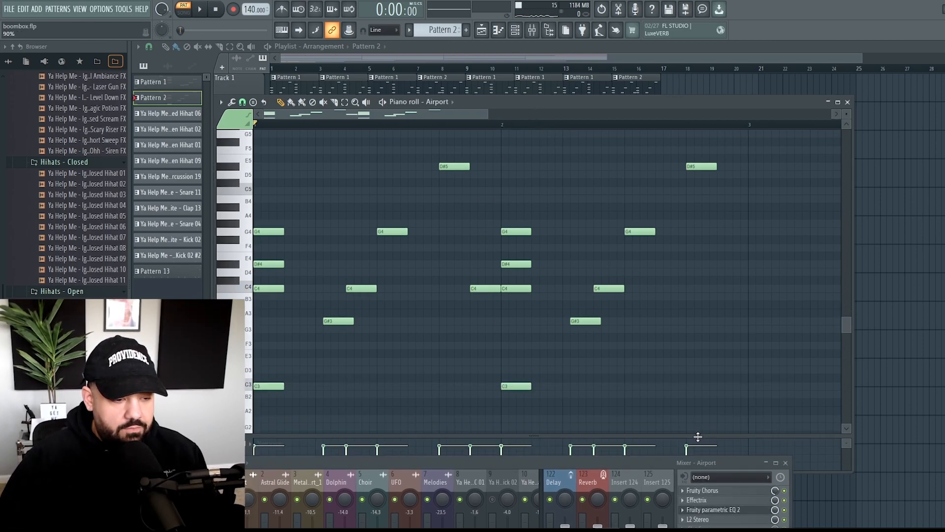
pyautogui.scroll(-3, 657, 123)
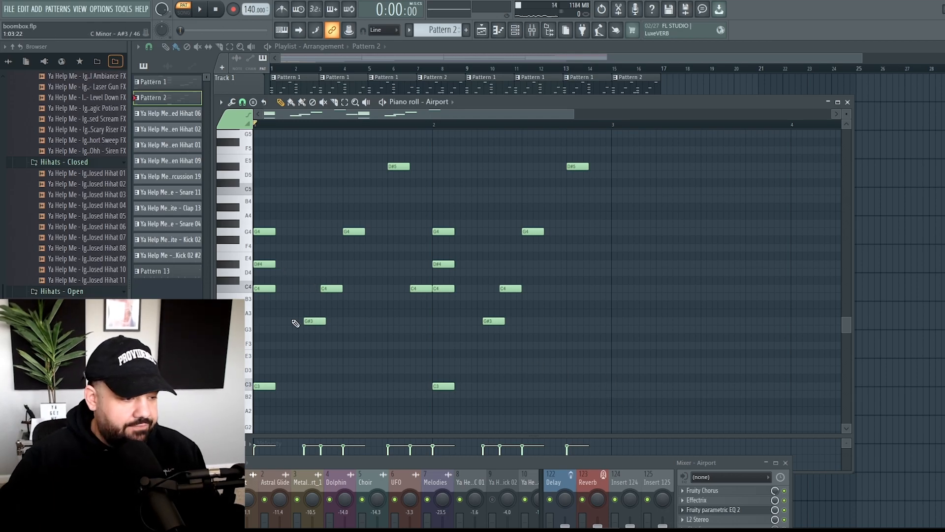
# - Select all notes in the first bar of the Airport piano roll to point them out, and clear the selection
pyautogui.moveTo(261, 406); pyautogui.dragTo(424, 139)
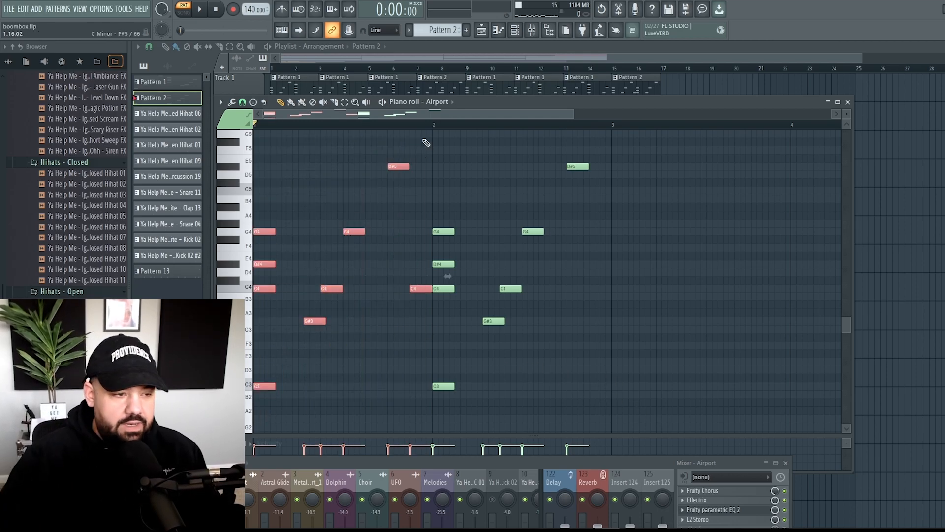
pyautogui.keyDown('ctrl'); pyautogui.click(425, 139); pyautogui.keyUp('ctrl')
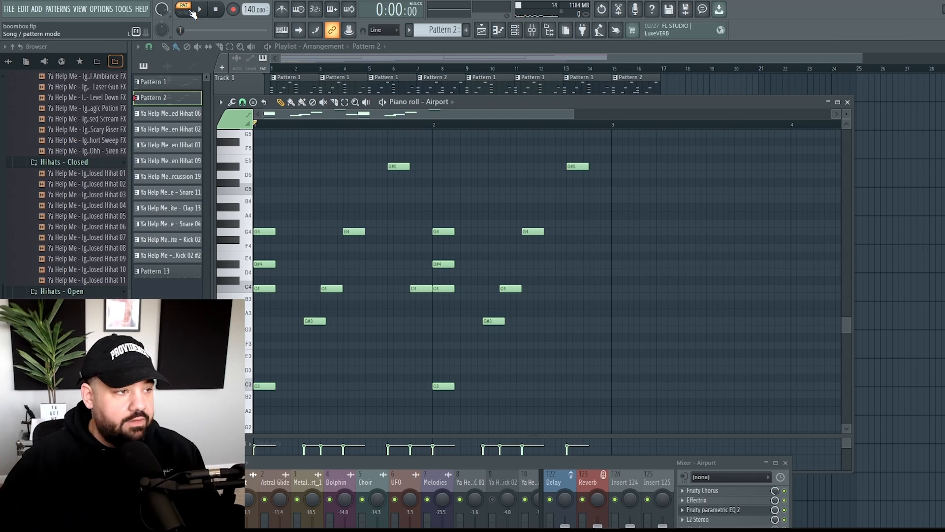
# - Play Pattern 2 and examine all its Airport notes in the maximized piano roll during playback
pyautogui.click(199, 11)
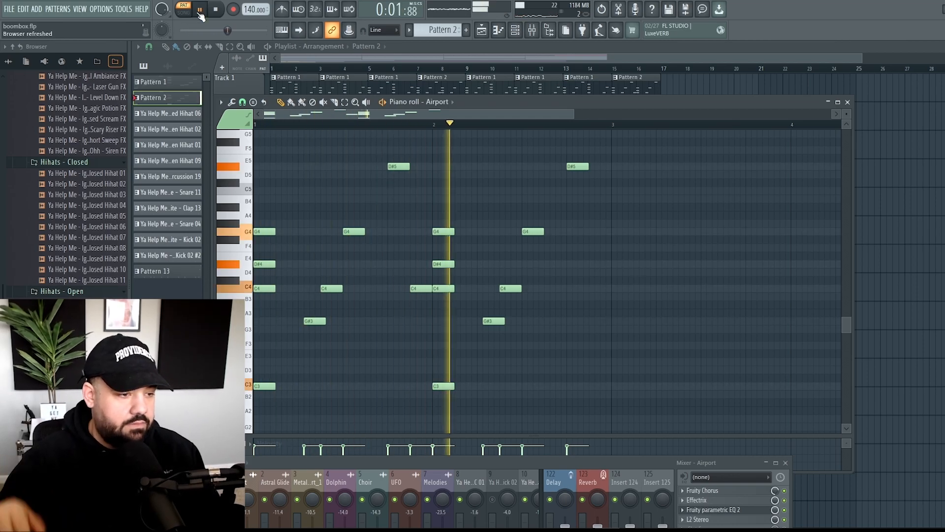
pyautogui.press('space')
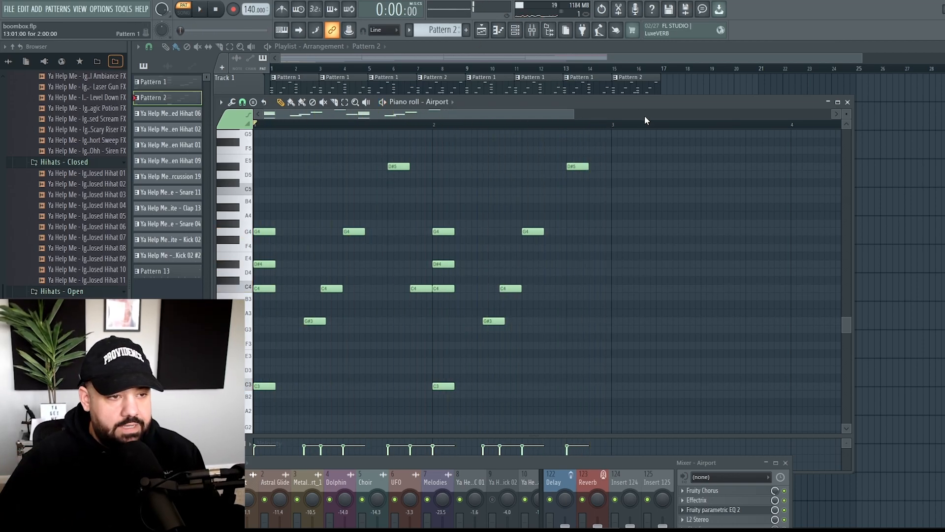
pyautogui.doubleClick(643, 103)
pyautogui.scroll(4, 660, 207)
pyautogui.rightClick(668, 241)
pyautogui.press('space')
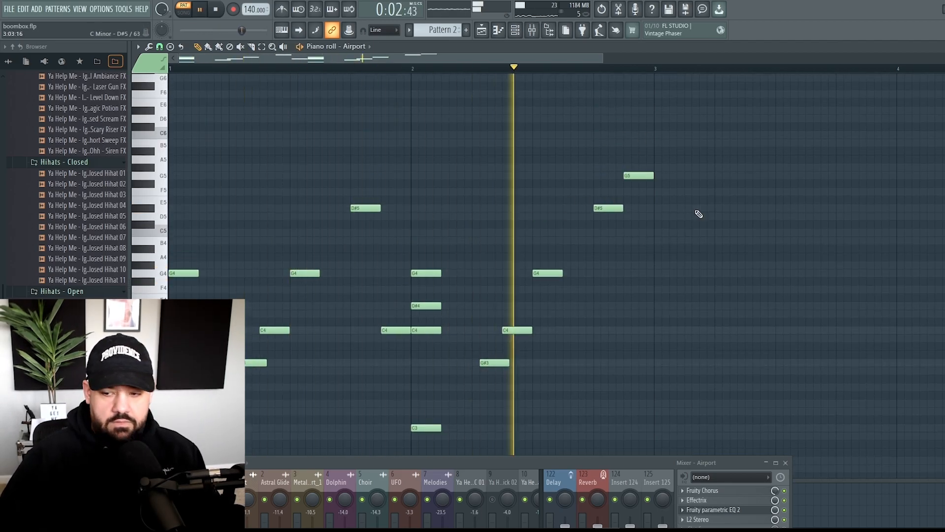
pyautogui.press('space')
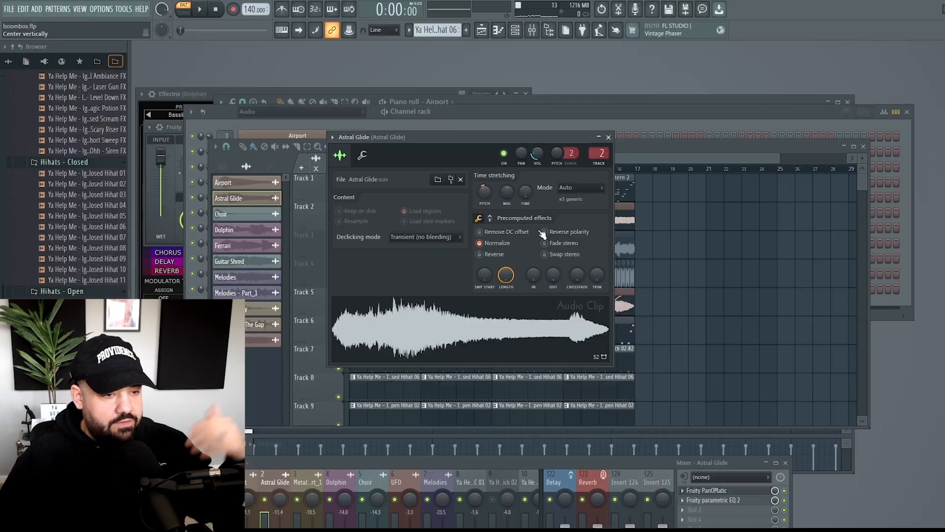
# - Bring the playlist forward and play the arrangement with only Track 1 and the Astral Glide track enabled
pyautogui.click(729, 252)
pyautogui.rightClick(278, 150)
pyautogui.click(278, 212)
pyautogui.scroll(4, 443, 384)
pyautogui.press('space')
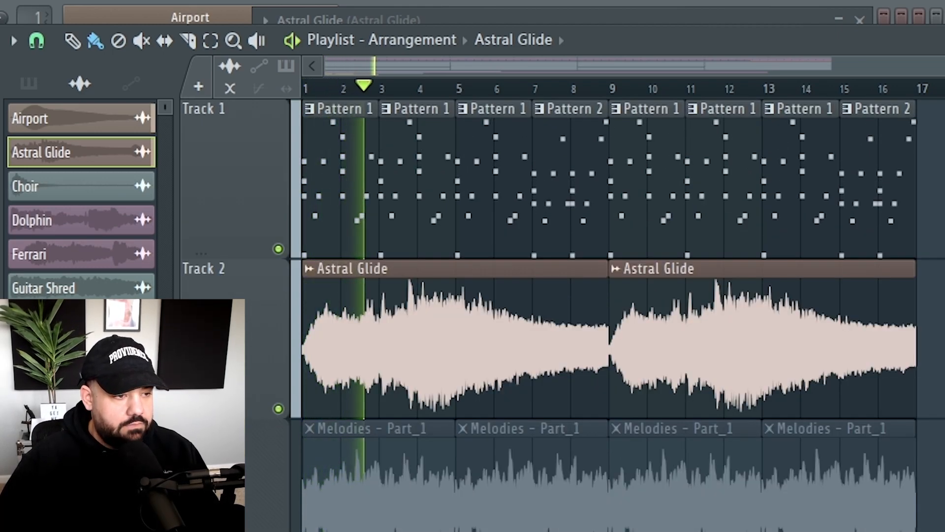
pyautogui.press('space')
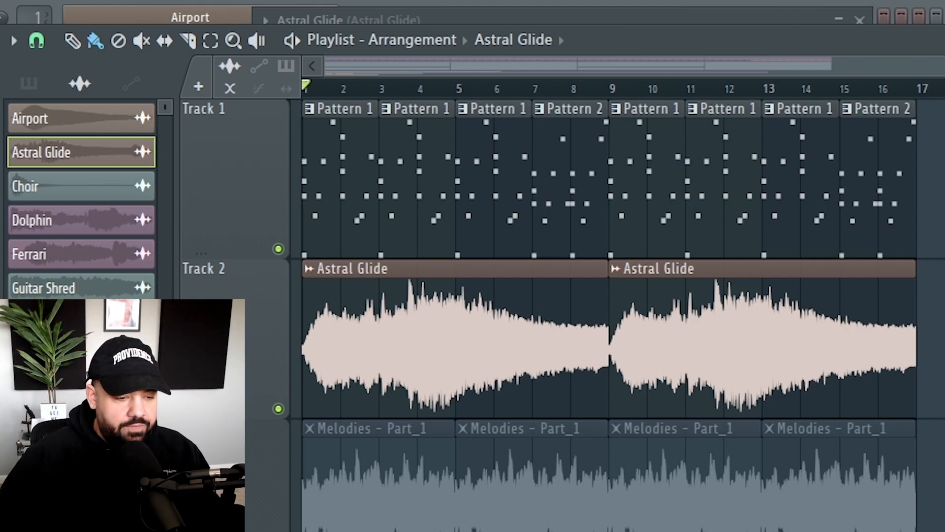
# - Open Fruity PanOMatic and Fruity parametric EQ 2 on the Astral Glide mixer insert and examine their panning and low-cut settings
pyautogui.press('F9')
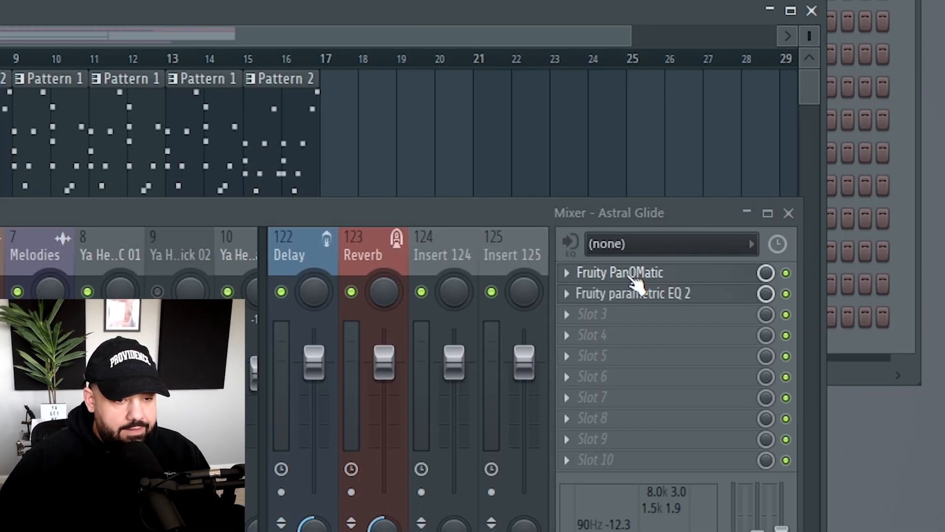
pyautogui.click(630, 276)
pyautogui.moveTo(795, 298); pyautogui.dragTo(773, 398)
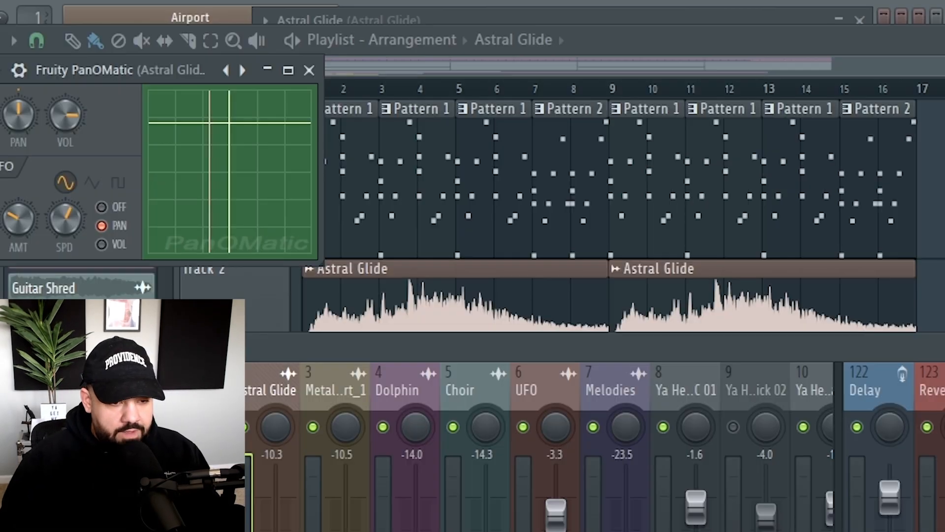
pyautogui.click(938, 444)
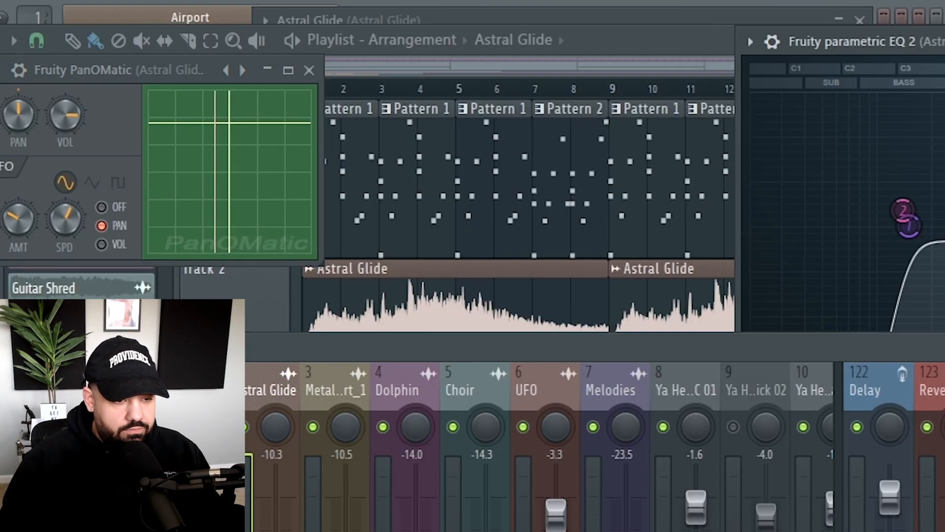
pyautogui.moveTo(935, 348); pyautogui.dragTo(917, 436)
pyautogui.moveTo(909, 226); pyautogui.dragTo(912, 225)
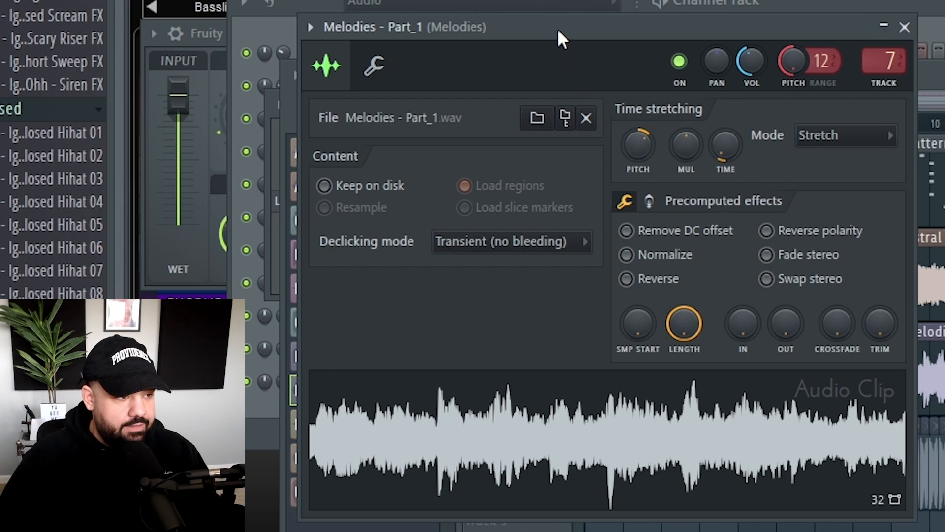
# - Review the Melodies - Part_1 sample settings and nudge the low-cut band slightly higher in the Melodies insert's Fruity parametric EQ 2
pyautogui.moveTo(558, 30); pyautogui.dragTo(570, 40)
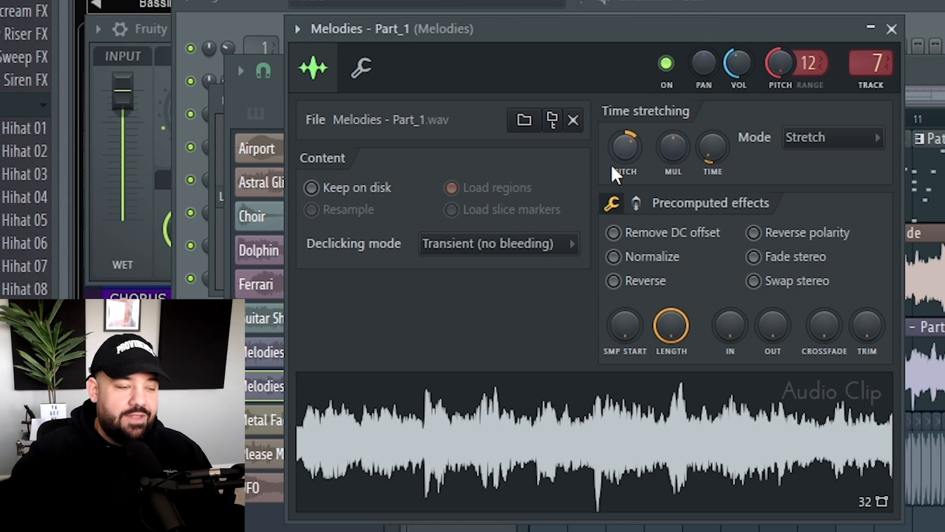
pyautogui.click(615, 281)
pyautogui.press('F9')
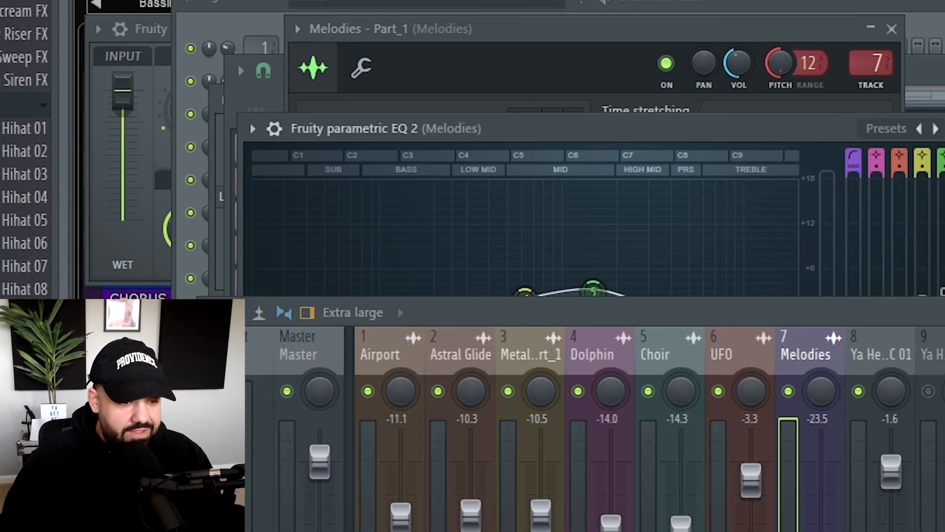
pyautogui.press('F9')
pyautogui.moveTo(450, 313)
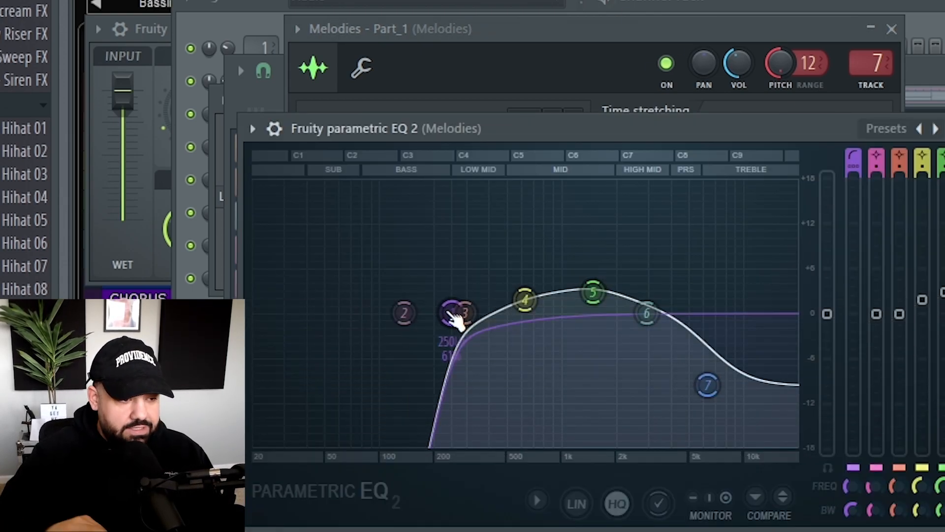
pyautogui.moveTo(451, 316); pyautogui.dragTo(459, 316)
pyautogui.moveTo(709, 389)
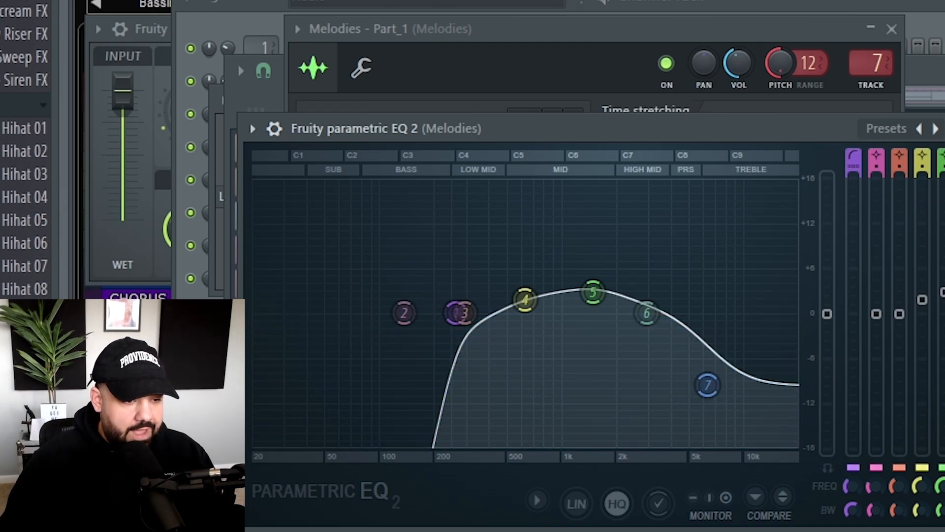
# - Return to the playlist and play the arrangement with the Melodies - Part_1 clips on Track 3
pyautogui.press('F5')
pyautogui.press('F9')
pyautogui.moveTo(640, 386); pyautogui.dragTo(611, 34)
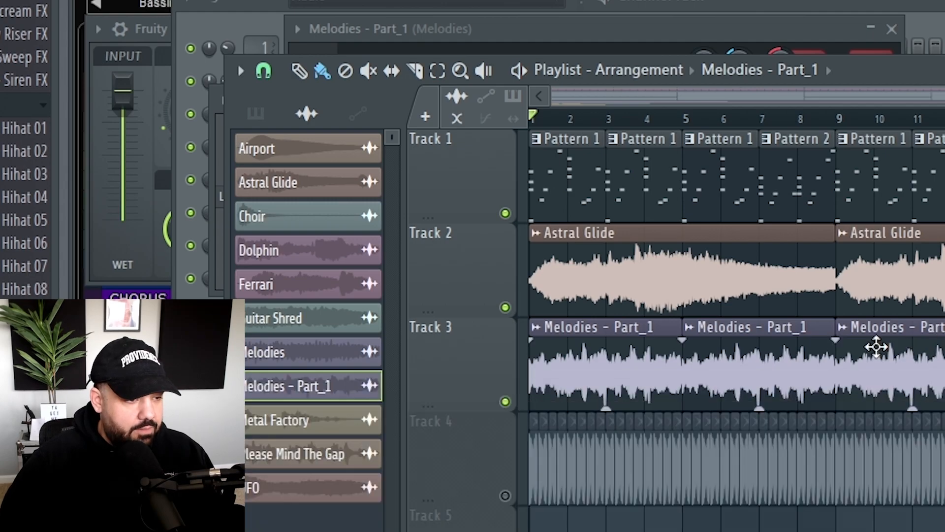
pyautogui.scroll(-1, 612, 409)
pyautogui.scroll(3, 612, 409)
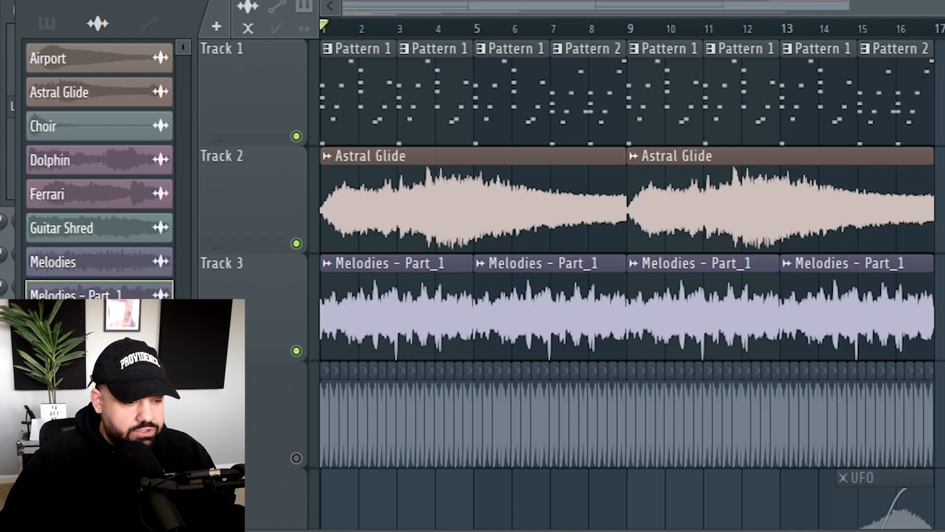
pyautogui.press('space')
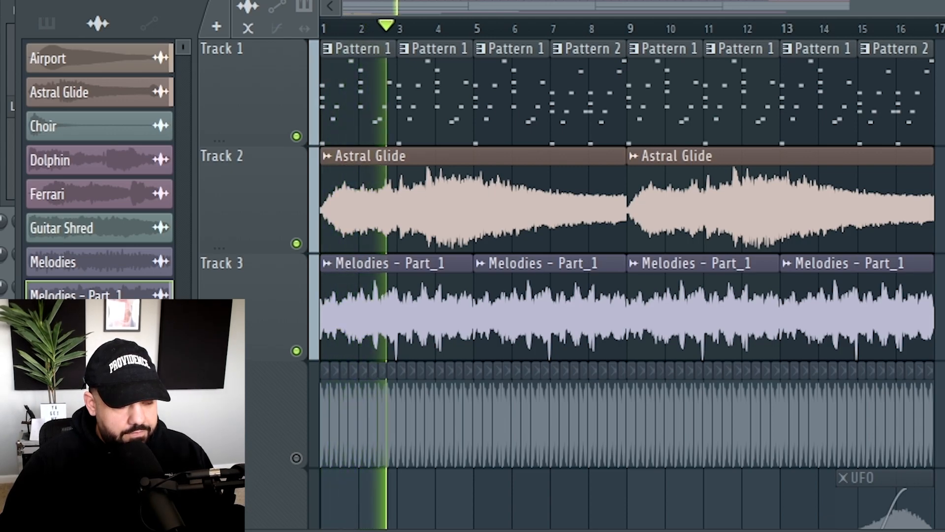
pyautogui.press('space')
# - Enlarge the mixer to examine the Melodies insert, then play the arrangement with the clips on Tracks 1 to 3 selected
pyautogui.press('F9')
pyautogui.moveTo(781, 394); pyautogui.dragTo(762, 145)
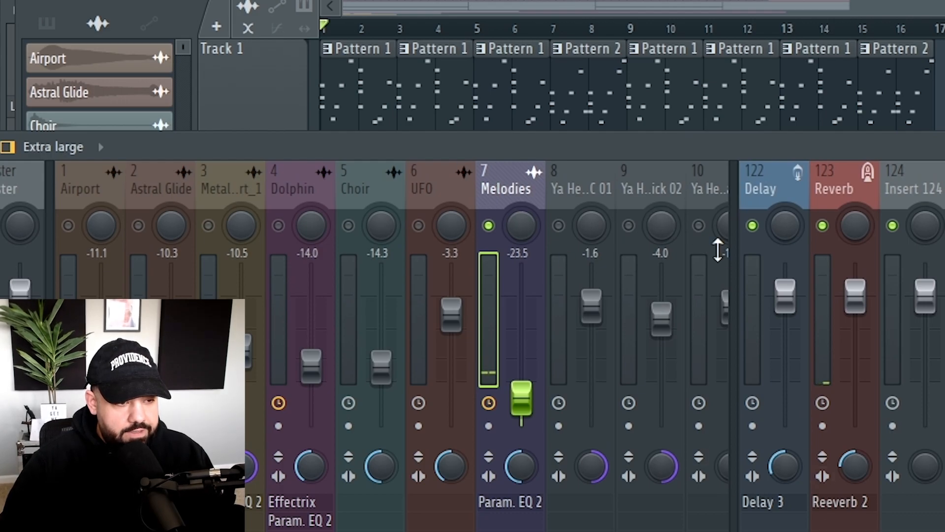
pyautogui.press('F9')
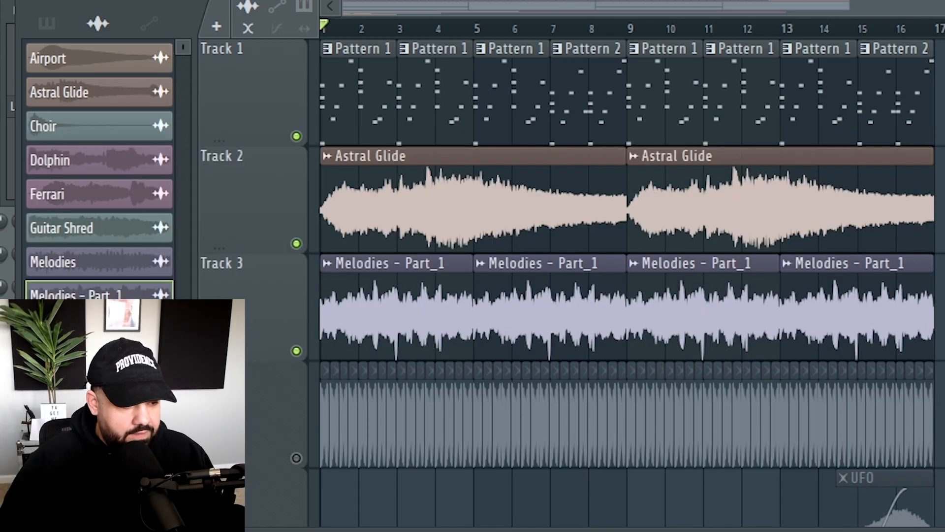
pyautogui.press('F9')
pyautogui.click(468, 442)
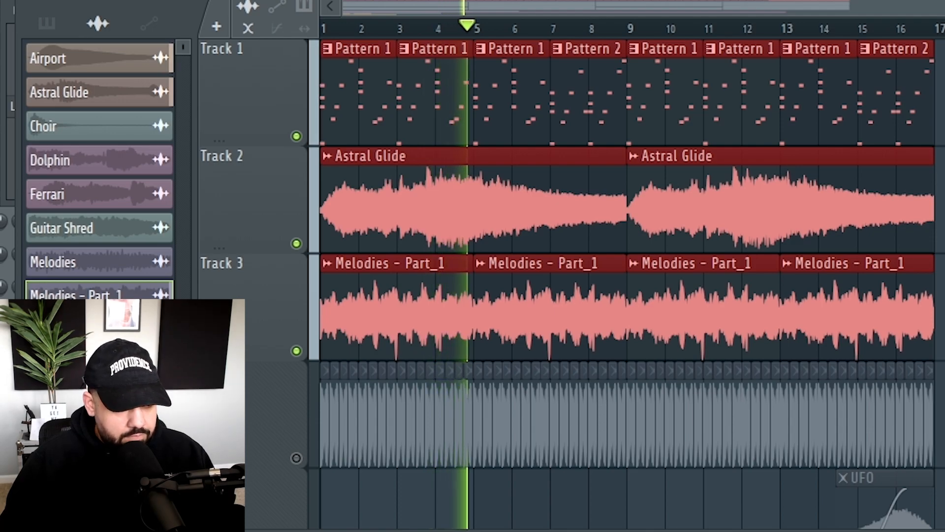
pyautogui.press('space')
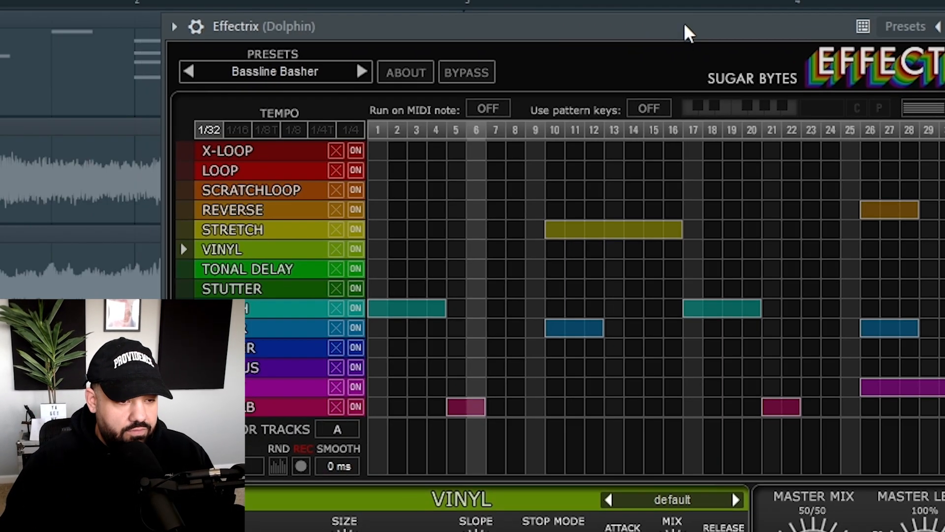
# - Reposition the Dolphin insert's Effectrix window to examine its Bassline Basher effect sequence
pyautogui.moveTo(310, 516); pyautogui.dragTo(429, 43)
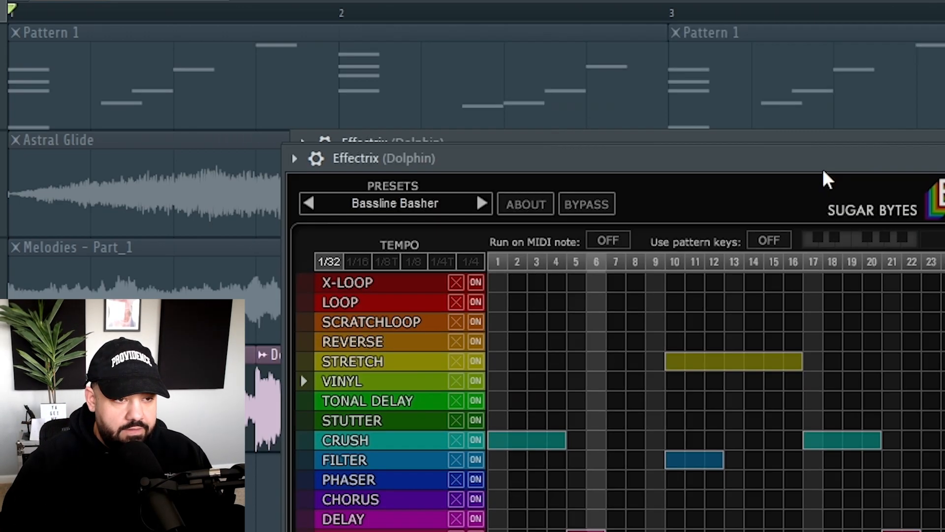
pyautogui.moveTo(823, 166); pyautogui.dragTo(830, 97)
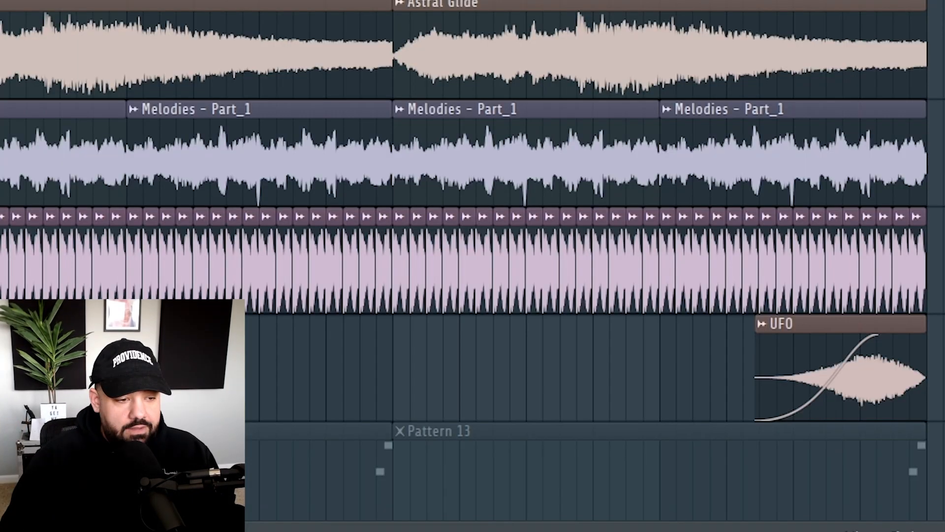
# - Play the end of the arrangement to check how the UFO clip fades in on Track 5
pyautogui.scroll(-2, 787, 439)
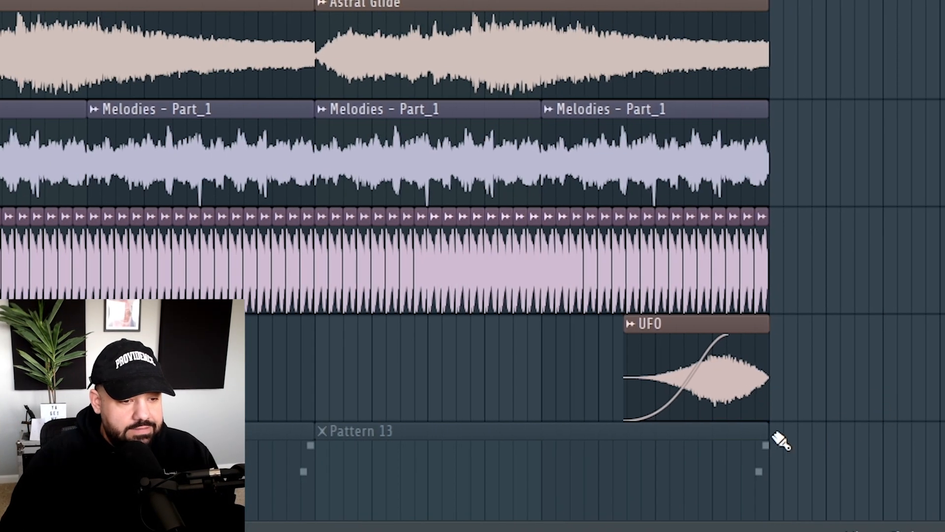
pyautogui.scroll(3, 787, 438)
pyautogui.click(383, 2)
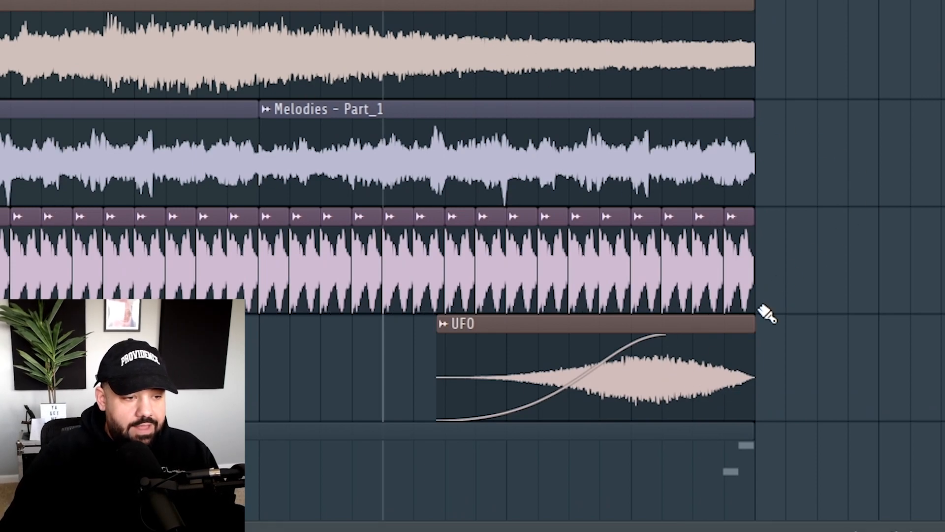
pyautogui.scroll(2, 619, 388)
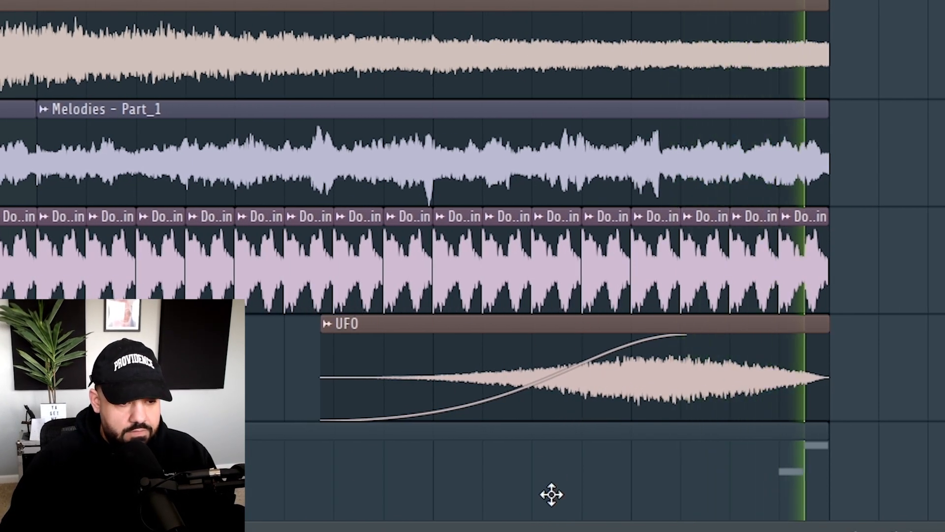
pyautogui.press('F9')
# - Unmute the open hihat tracks, Tracks 9, 10 and 11, in the playlist
pyautogui.click(258, 197)
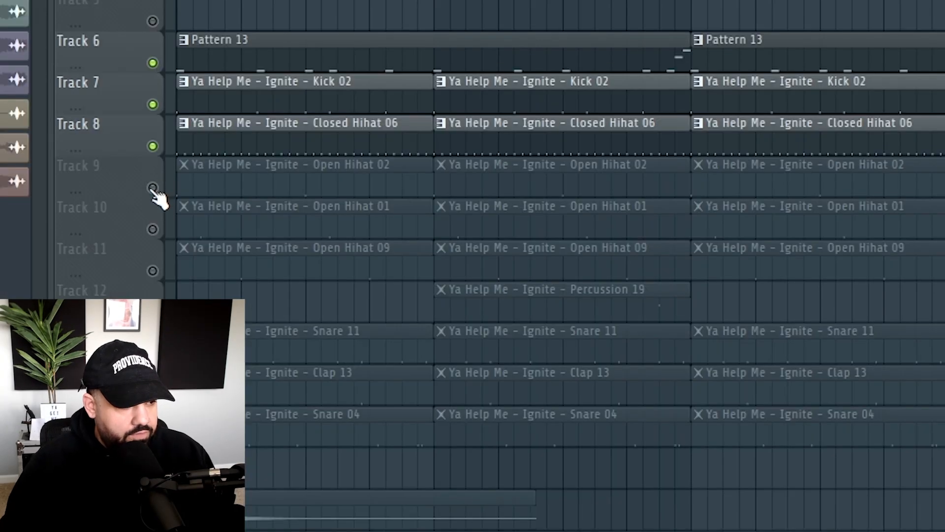
pyautogui.click(153, 188)
pyautogui.click(153, 229)
pyautogui.click(154, 272)
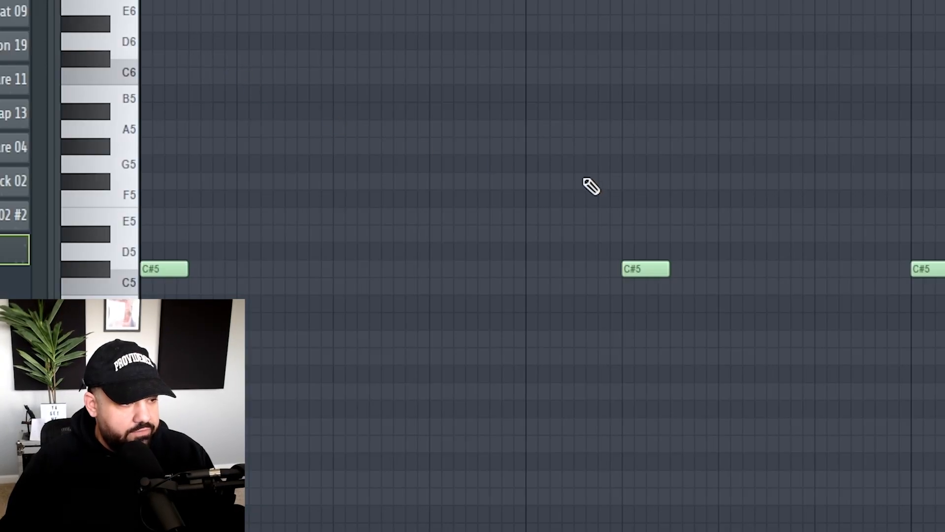
# - Examine the whole note sequence of Pattern 13 in the piano roll and play the drum tracks in the playlist
pyautogui.scroll(-3, 573, 219)
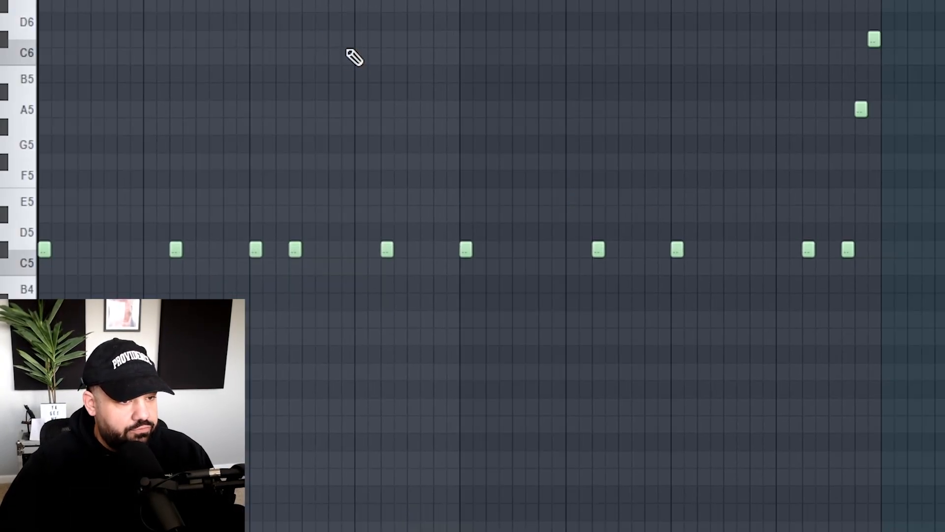
pyautogui.press('space')
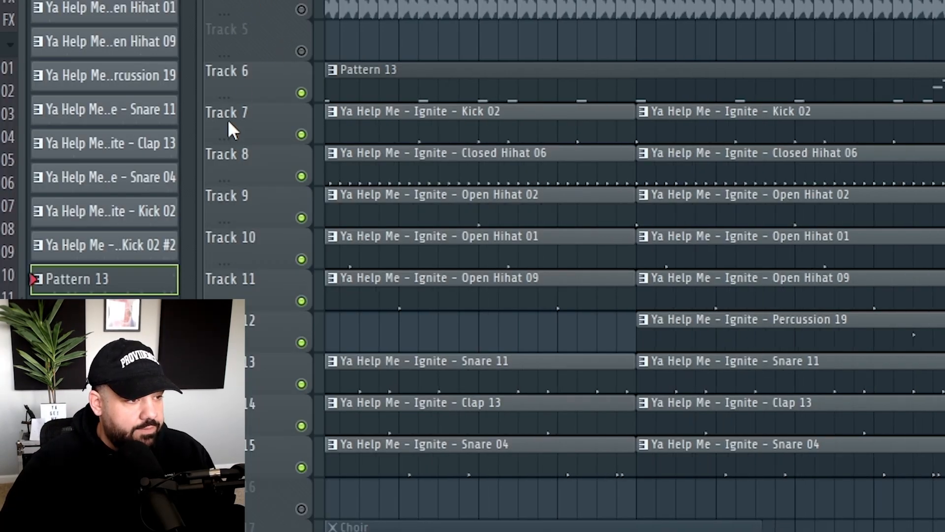
pyautogui.press('space')
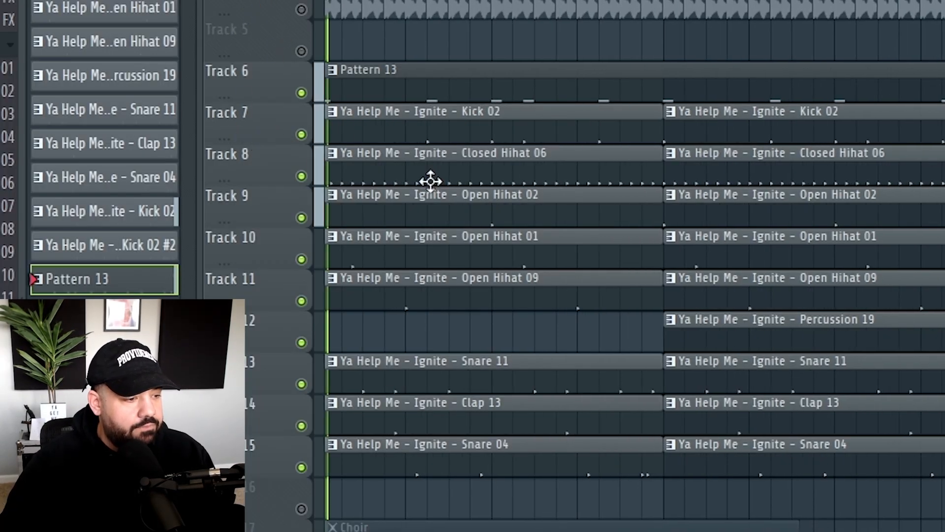